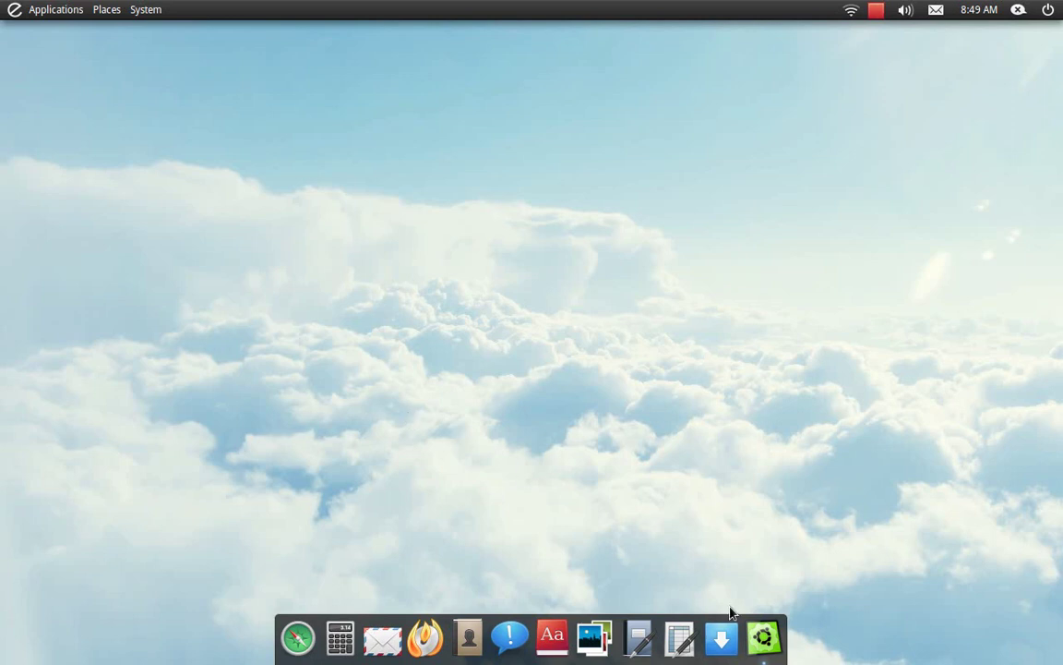
# - Open Ubuntu Tweak's Desktop Icon Settings and turn Show desktop icons off, then back on
pyautogui.click(764, 637)
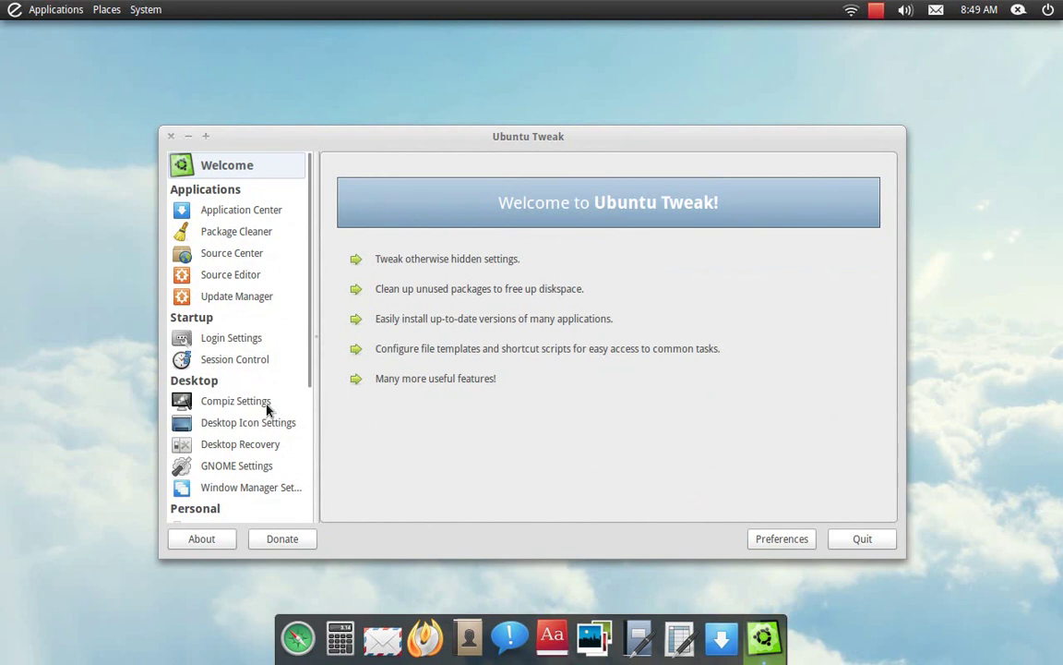
pyautogui.click(283, 431)
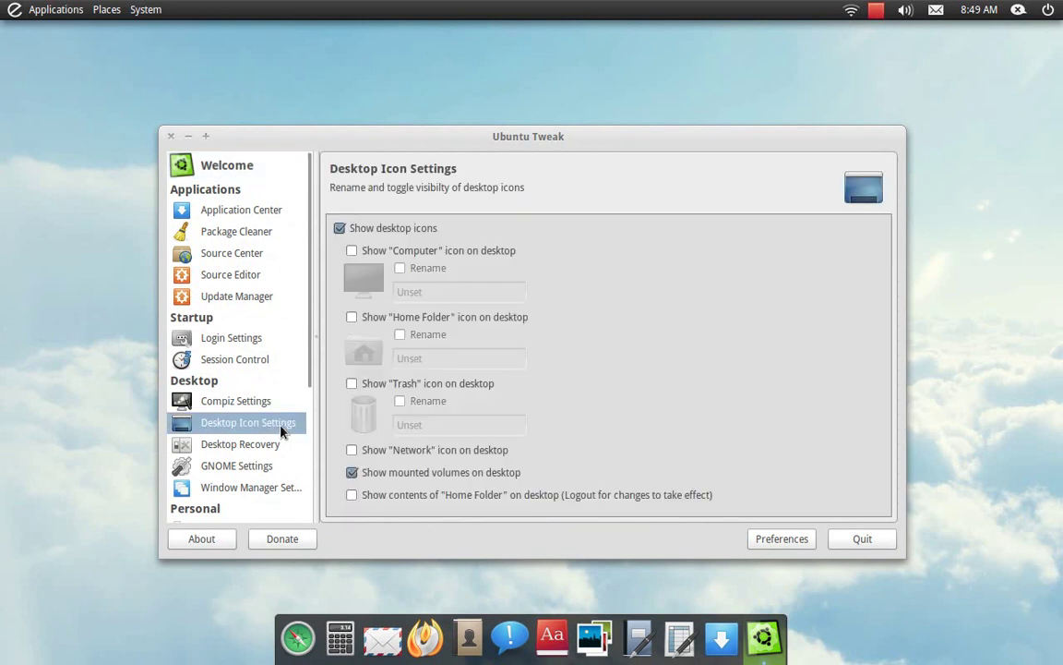
pyautogui.click(375, 231)
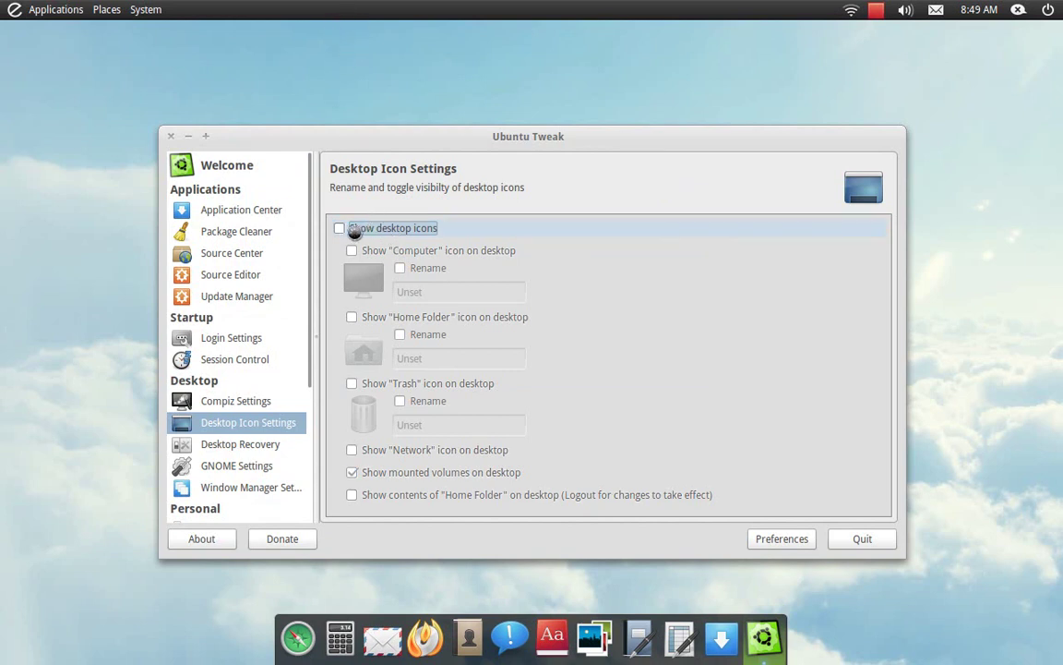
pyautogui.click(354, 229)
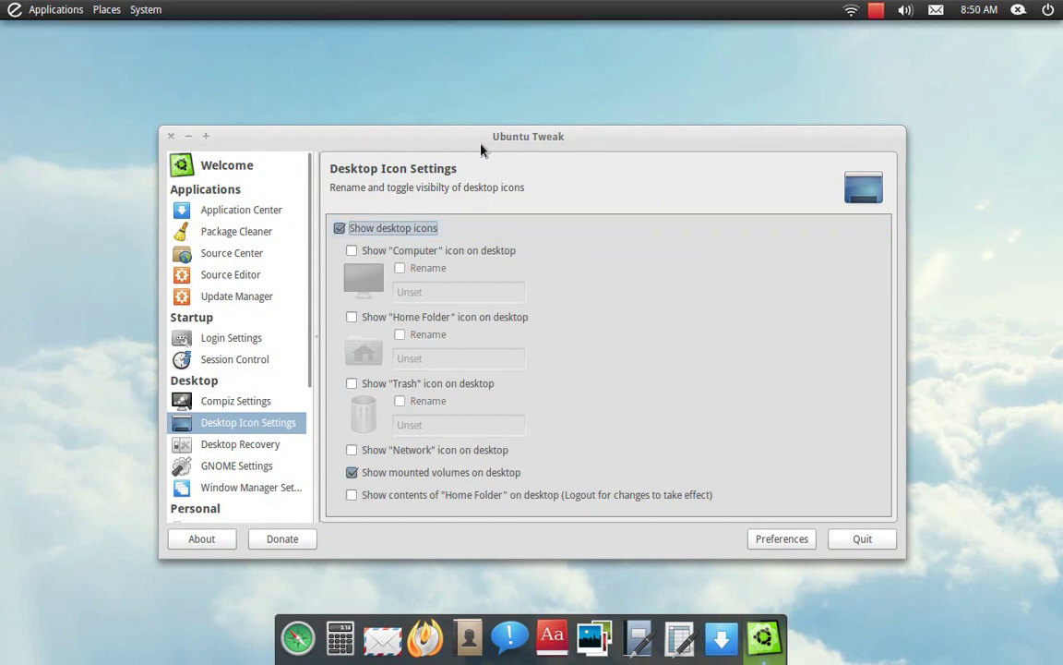
# - Move the Ubuntu Tweak window up, then check and uncheck Show Computer icon
pyautogui.moveTo(478, 143); pyautogui.dragTo(478, 116)
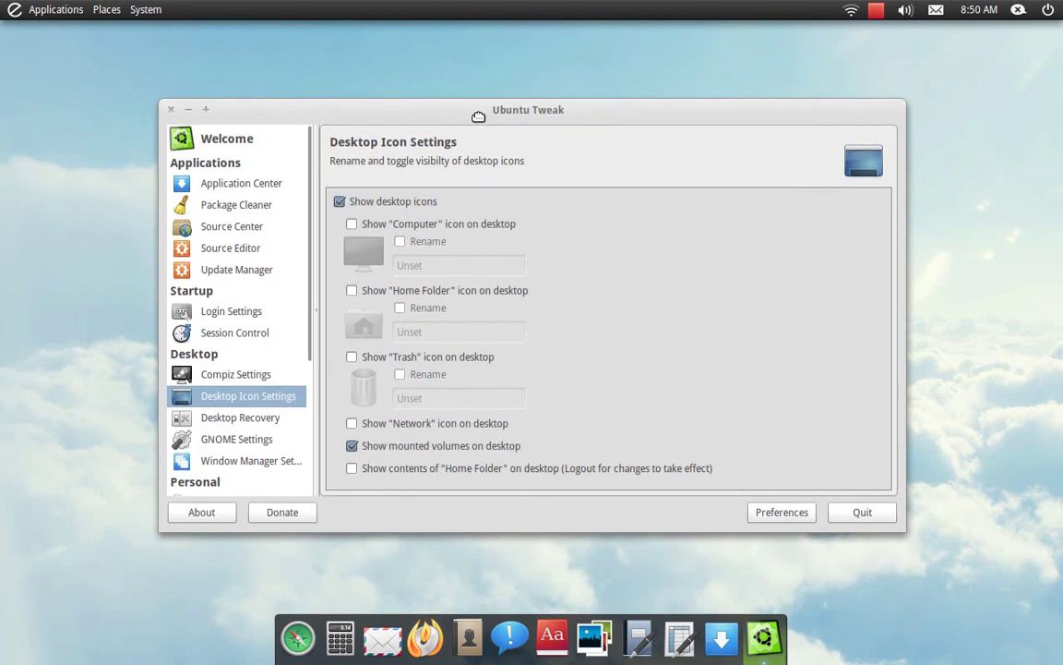
pyautogui.moveTo(478, 116); pyautogui.dragTo(489, 105)
pyautogui.click(369, 212)
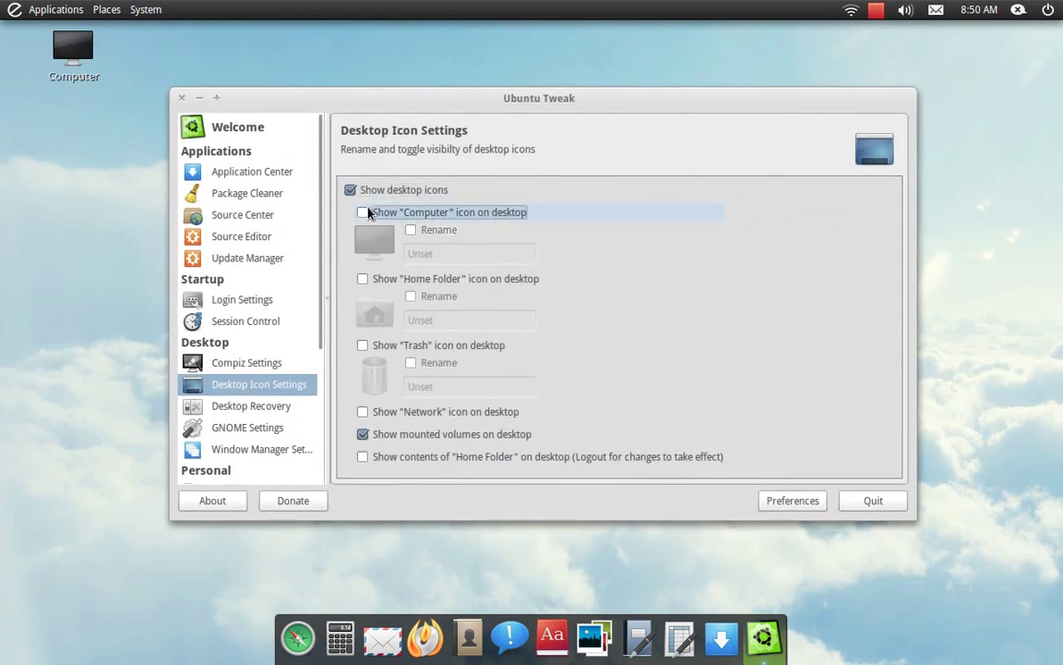
pyautogui.click(364, 214)
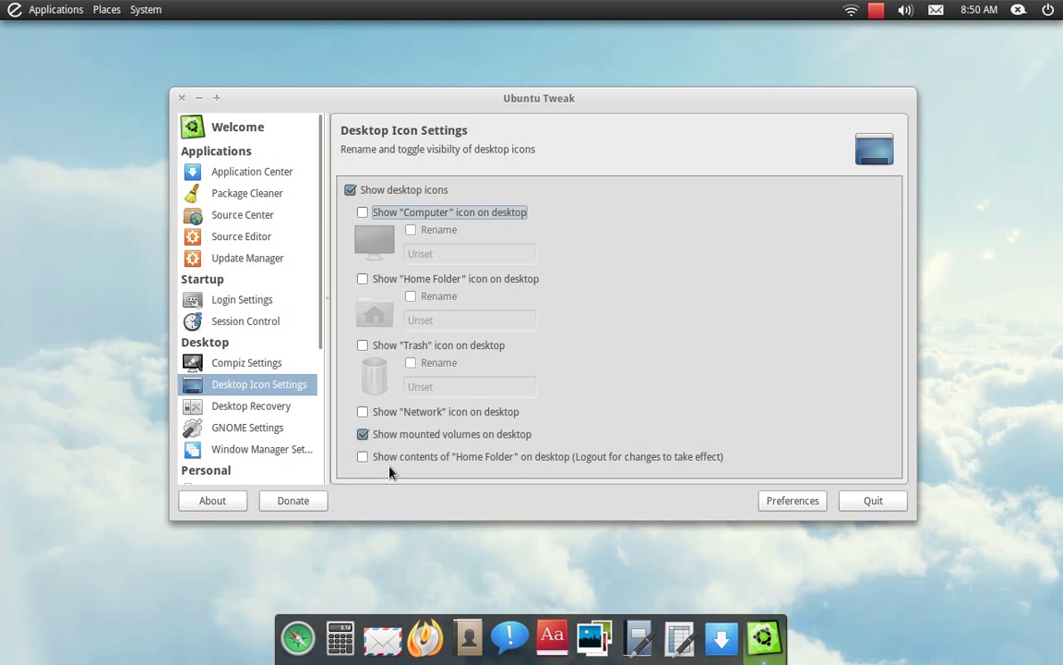
pyautogui.click(231, 427)
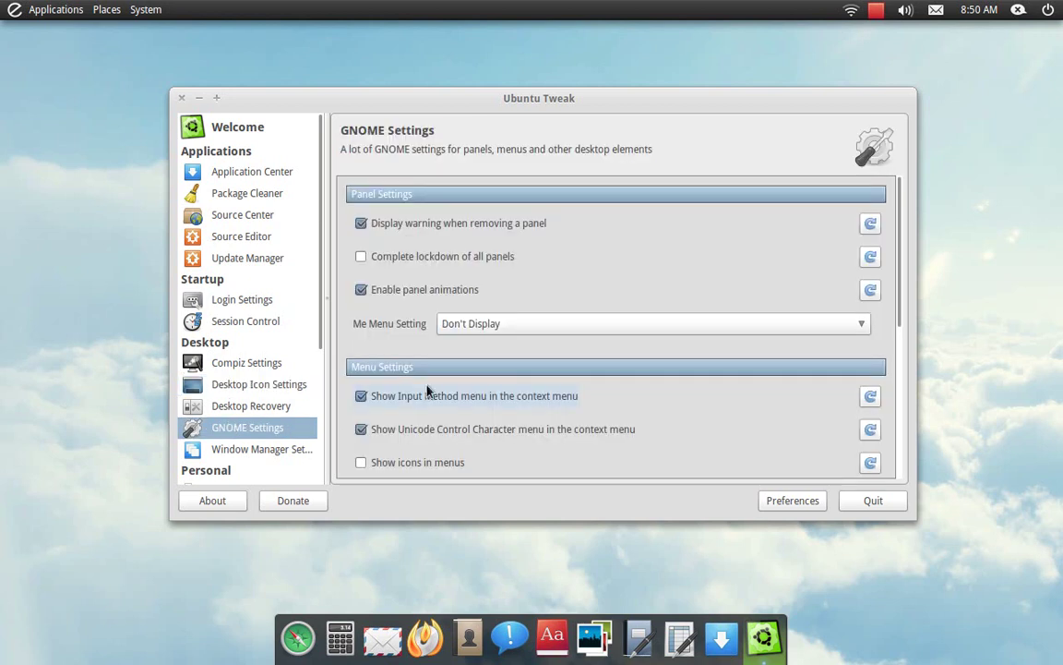
pyautogui.click(409, 269)
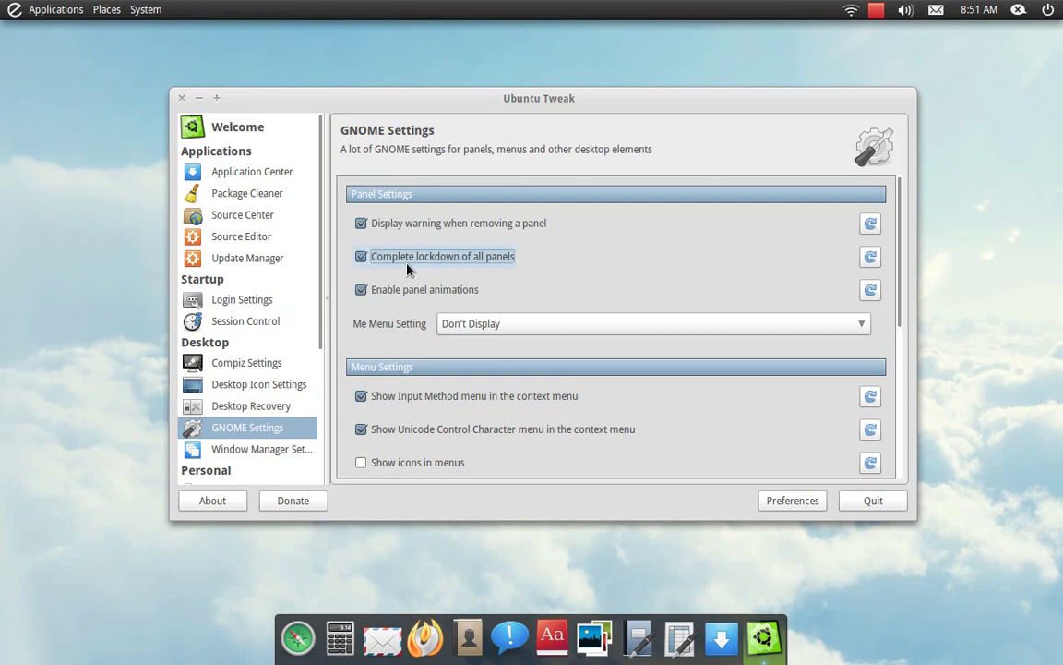
pyautogui.click(409, 269)
# - Use Move on the Applications panel item and drop it back at the far left
pyautogui.click(41, 10)
pyautogui.rightClick(48, 7)
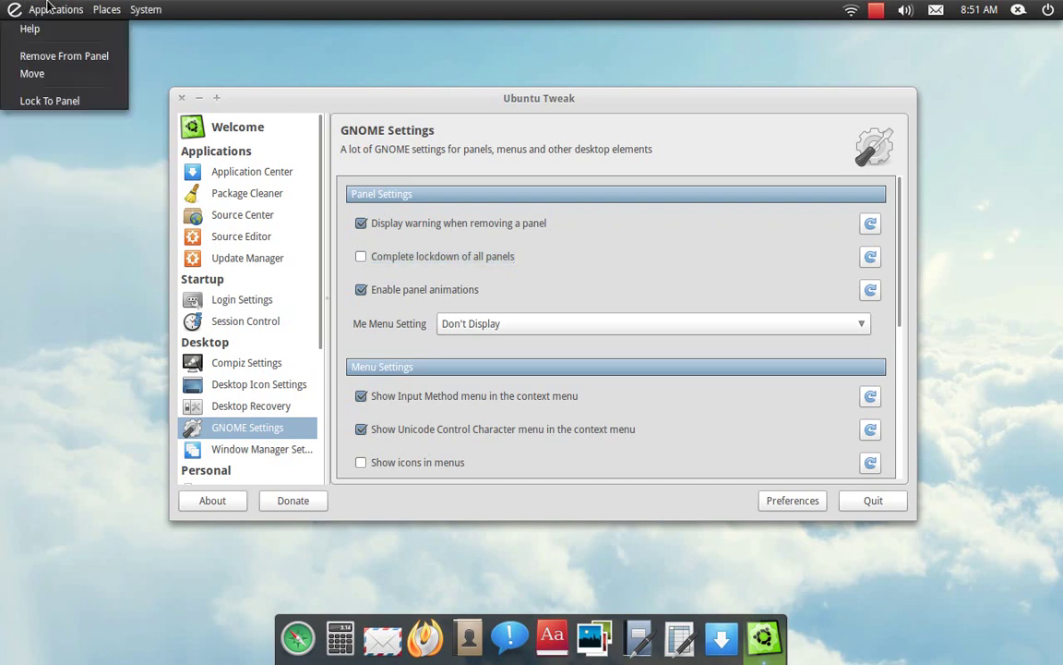
pyautogui.click(63, 72)
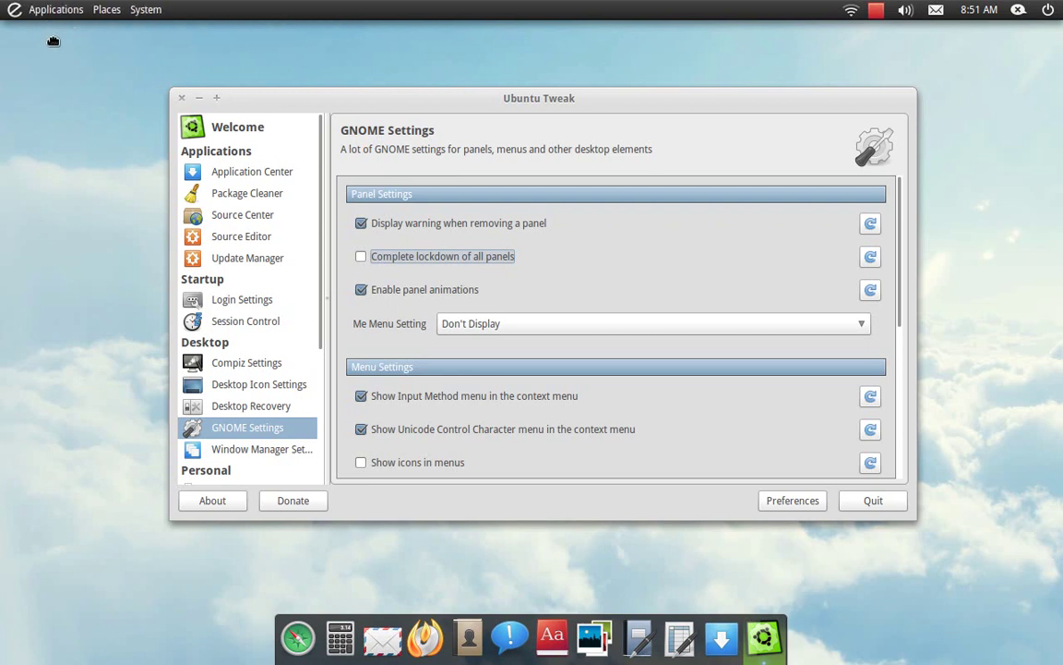
pyautogui.click(48, 5)
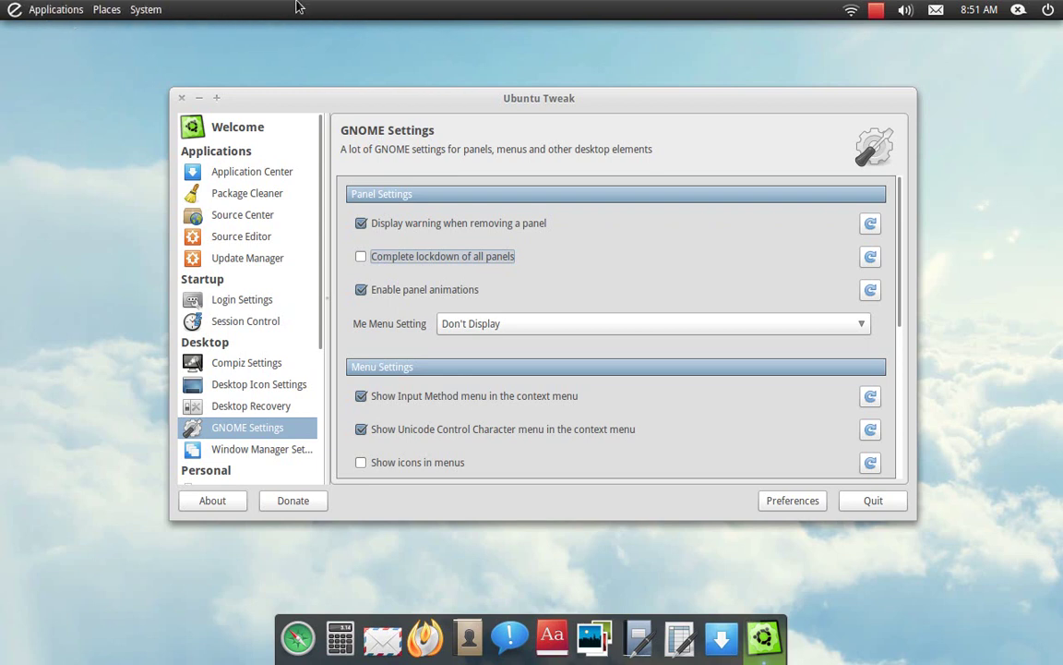
# - Open the panel's Add to Panel list, close it without adding anything, and close Ubuntu Tweak
pyautogui.rightClick(369, 6)
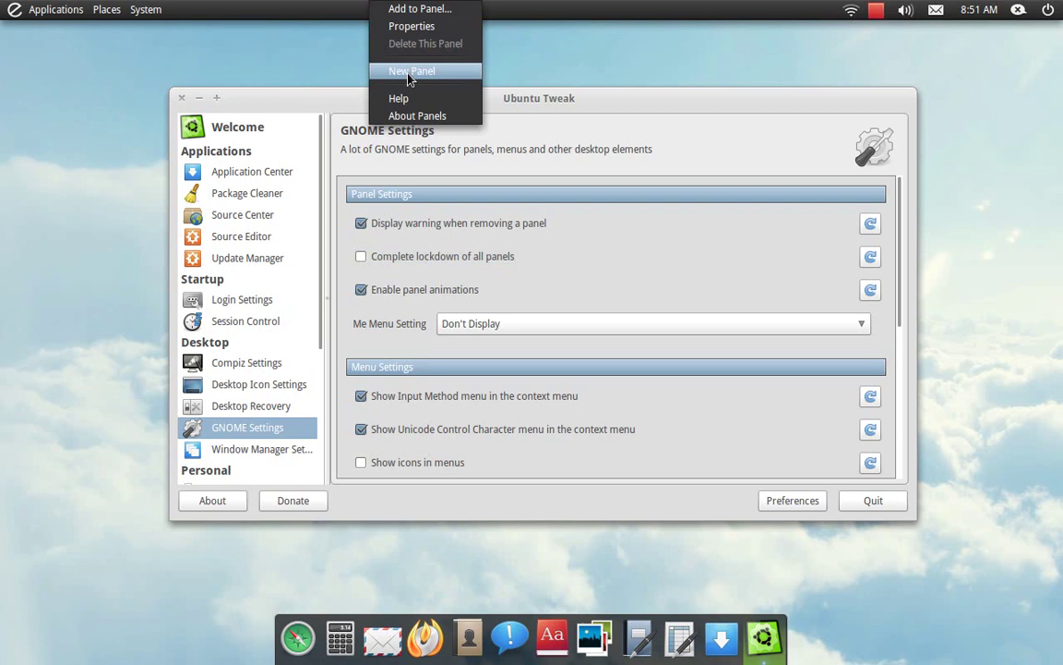
pyautogui.click(416, 9)
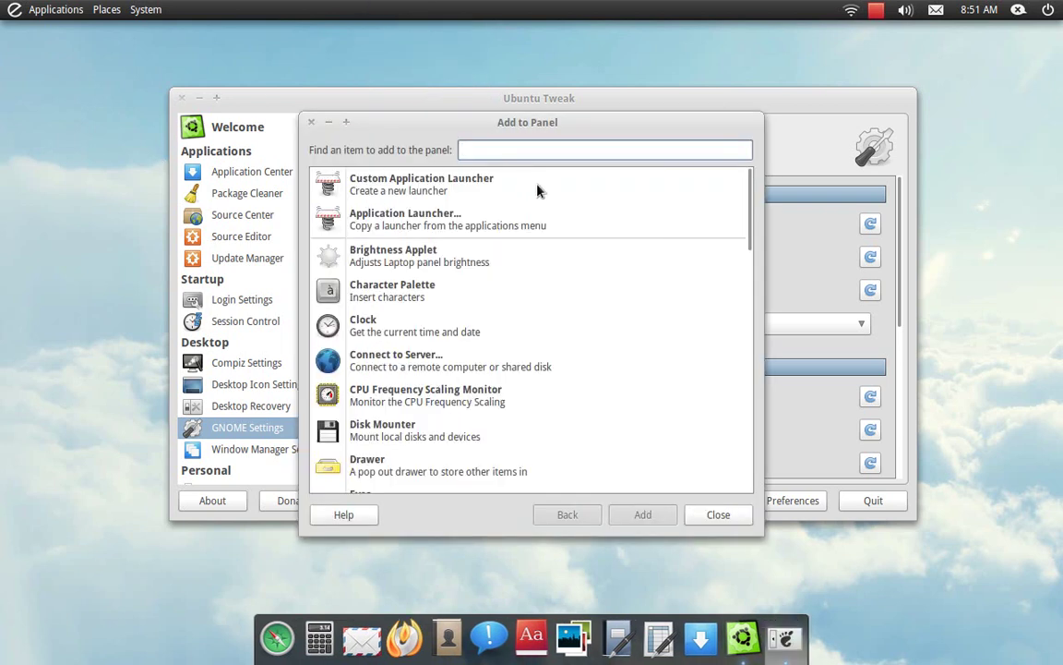
pyautogui.click(719, 514)
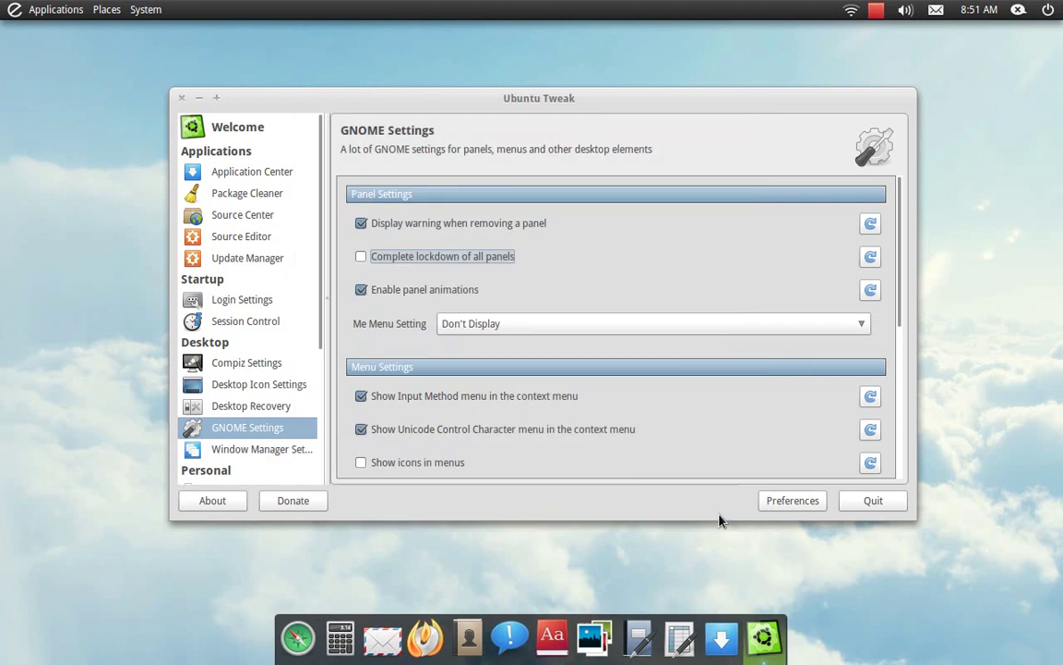
pyautogui.click(181, 96)
# - Open the Applications menu, then close it by clicking the empty desktop
pyautogui.click(66, 7)
pyautogui.moveTo(78, 39)
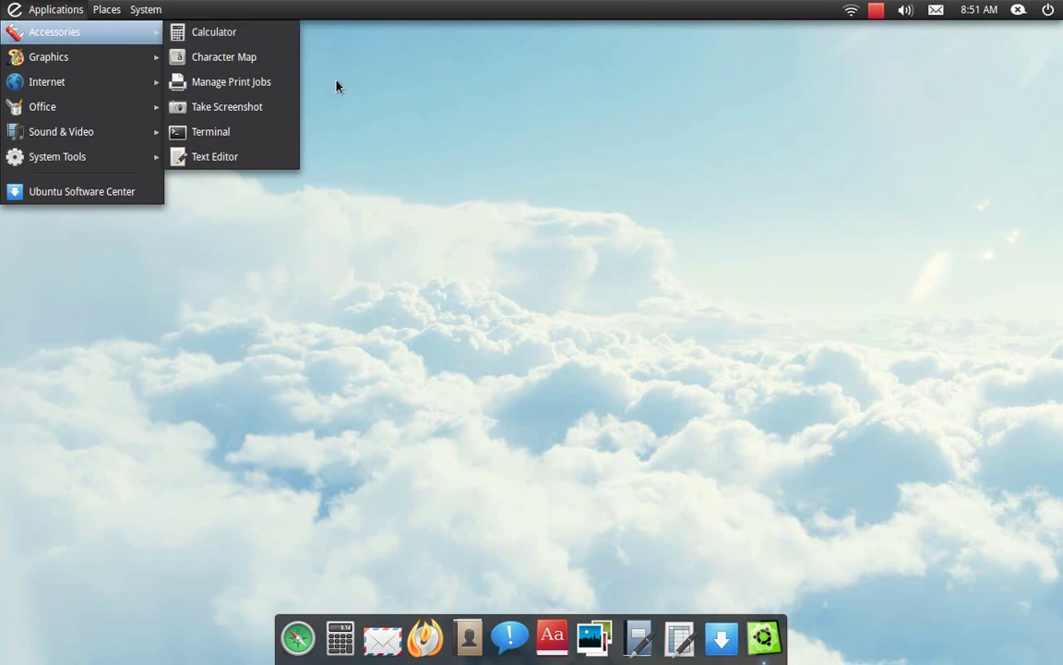
pyautogui.click(387, 112)
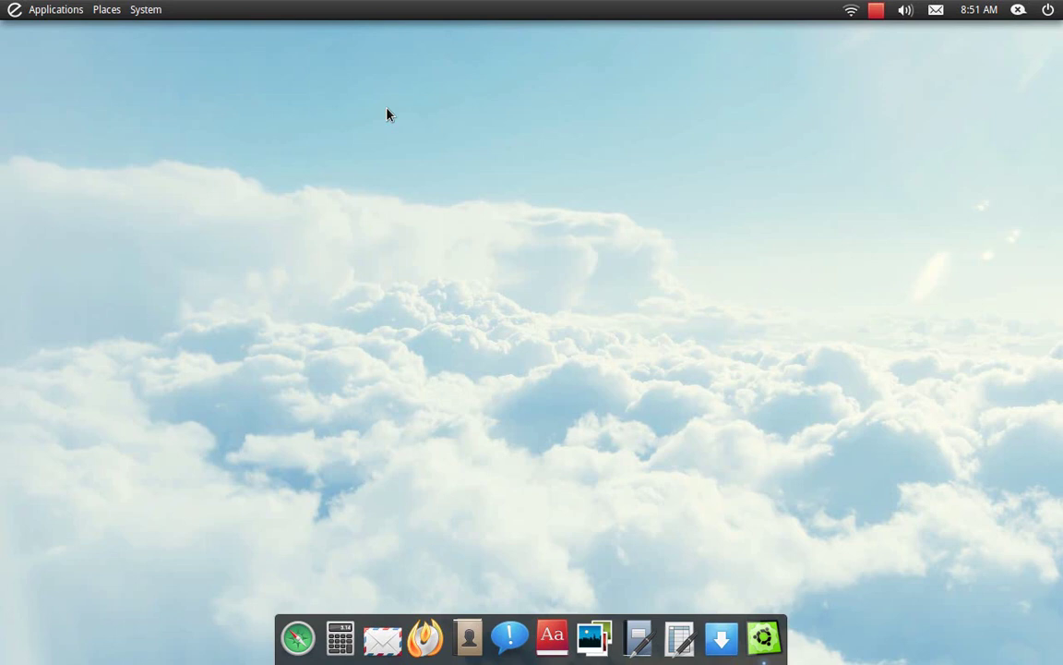
# - Open the Home folder from Places and create a new untitled folder in it
pyautogui.click(103, 9)
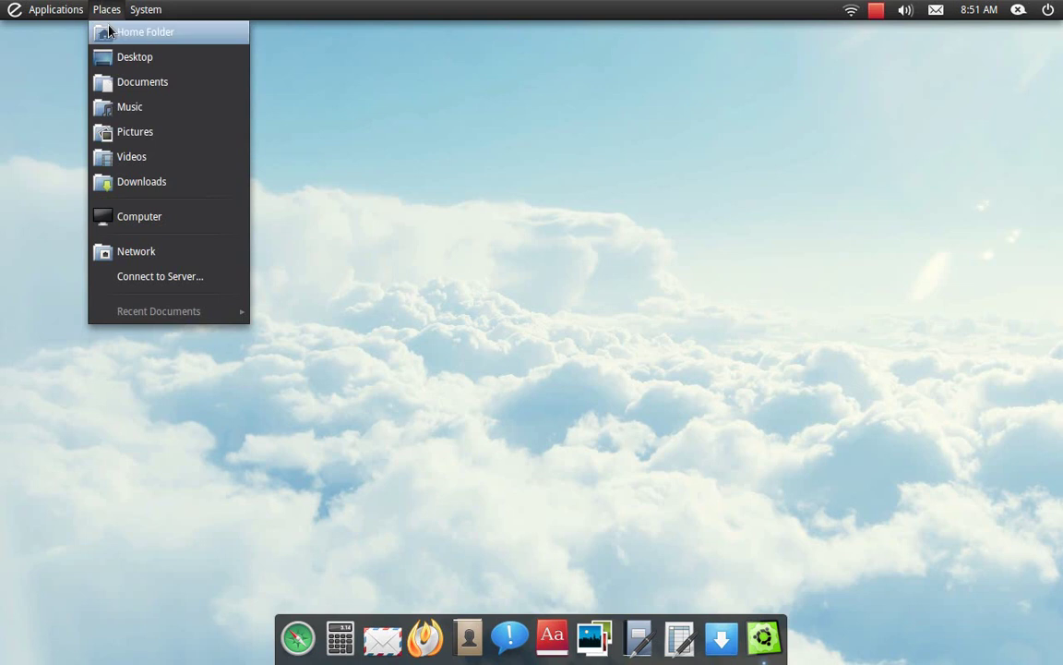
pyautogui.click(107, 32)
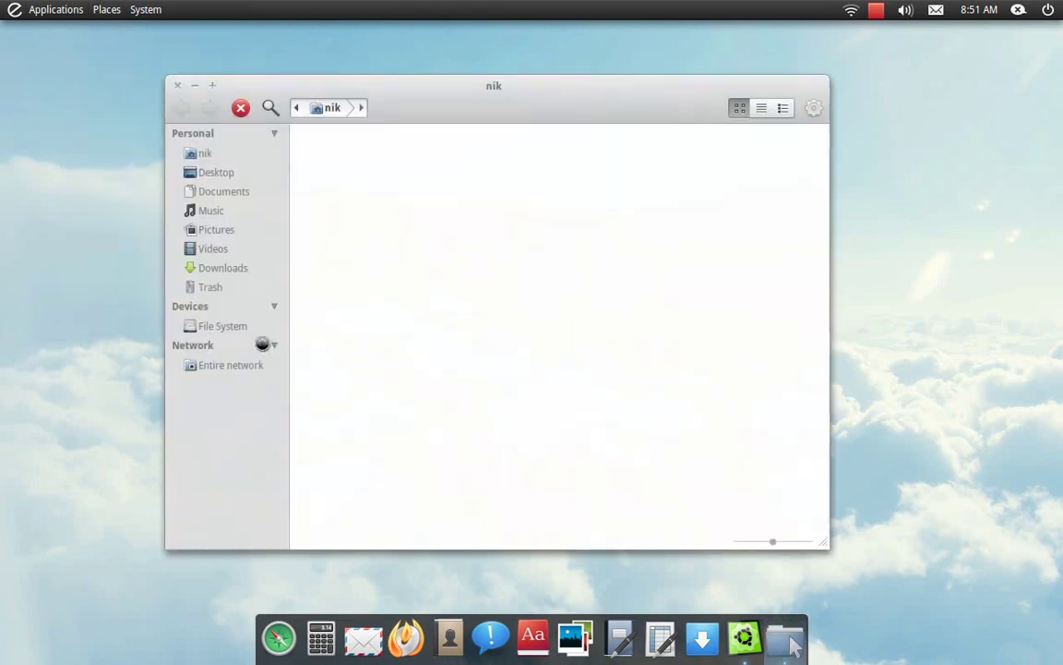
pyautogui.rightClick(476, 311)
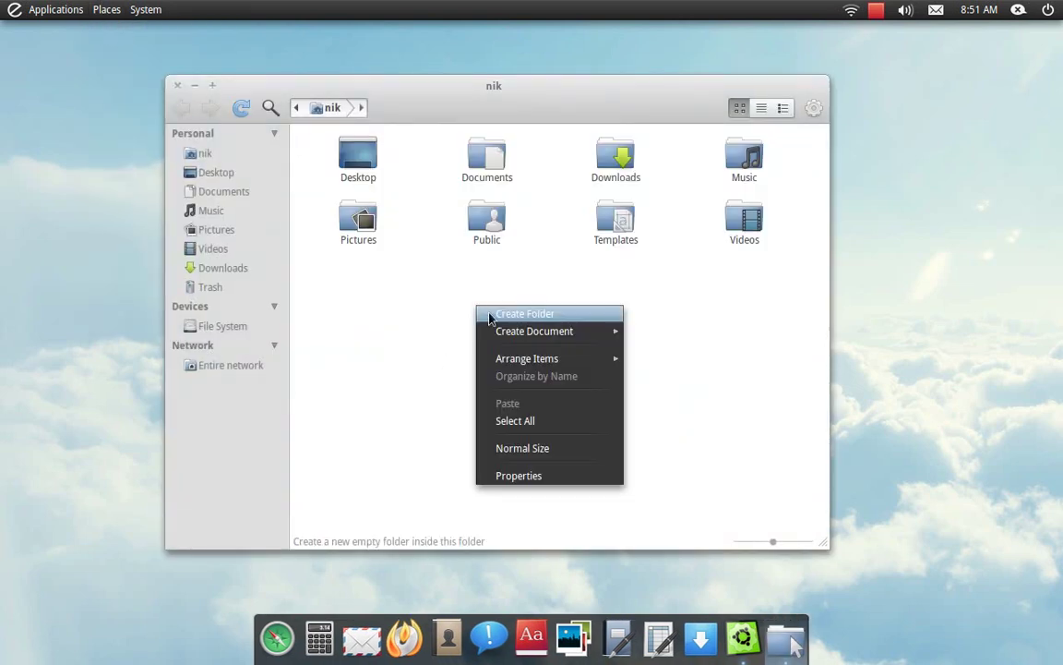
pyautogui.click(486, 310)
pyautogui.click(714, 247)
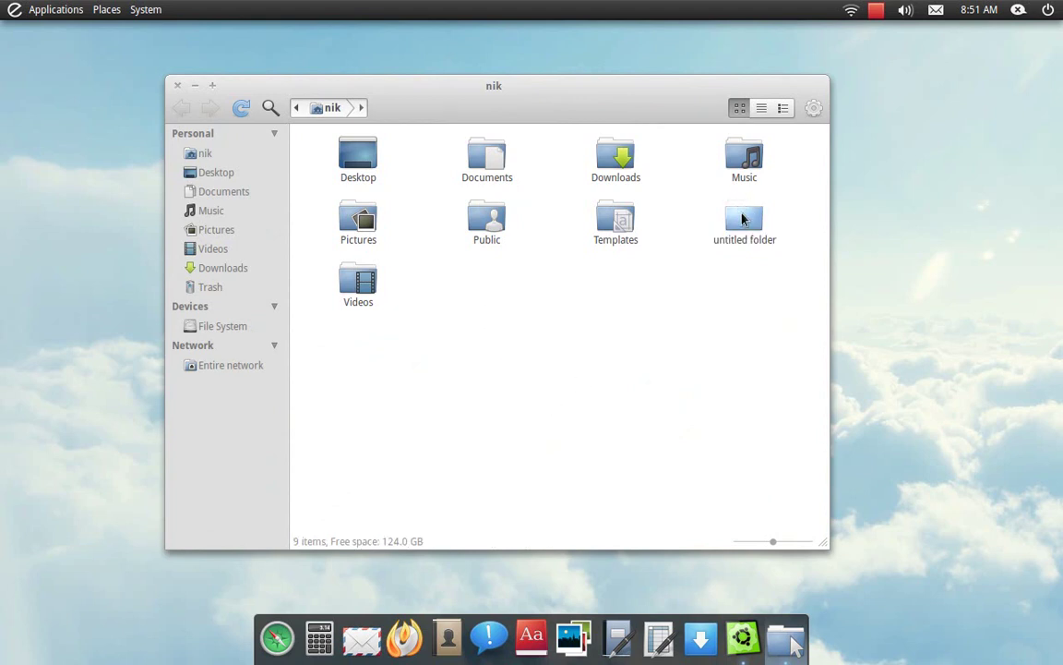
# - Try dragging the untitled folder onto the desktop, then open and dismiss the file manager's dock menu
pyautogui.moveTo(744, 216); pyautogui.dragTo(688, 332)
pyautogui.click(58, 392)
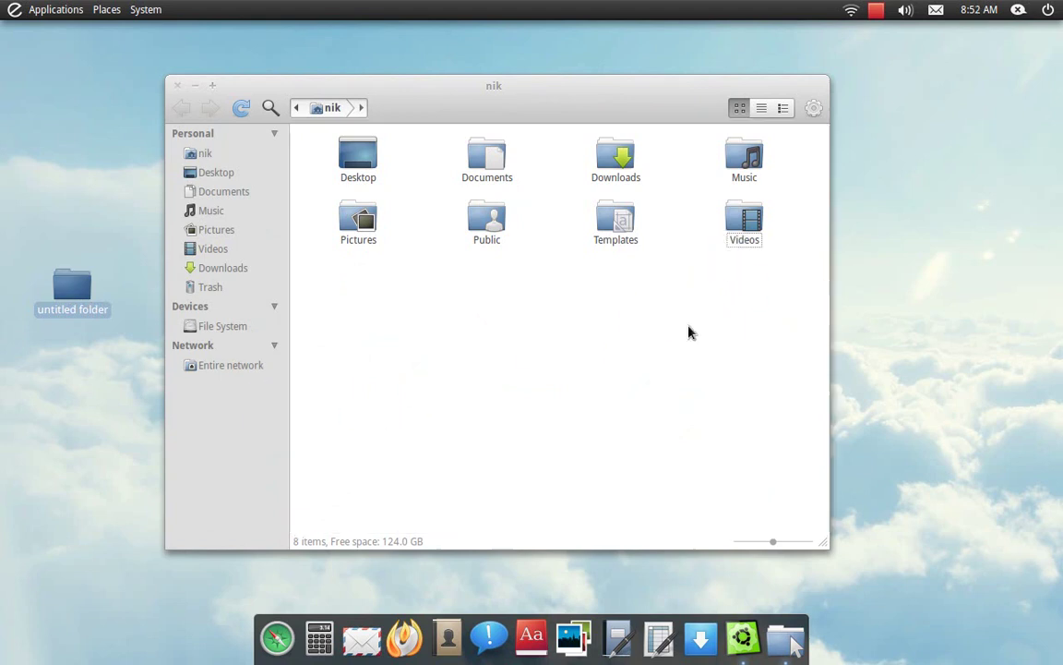
pyautogui.click(624, 339)
pyautogui.click(175, 90)
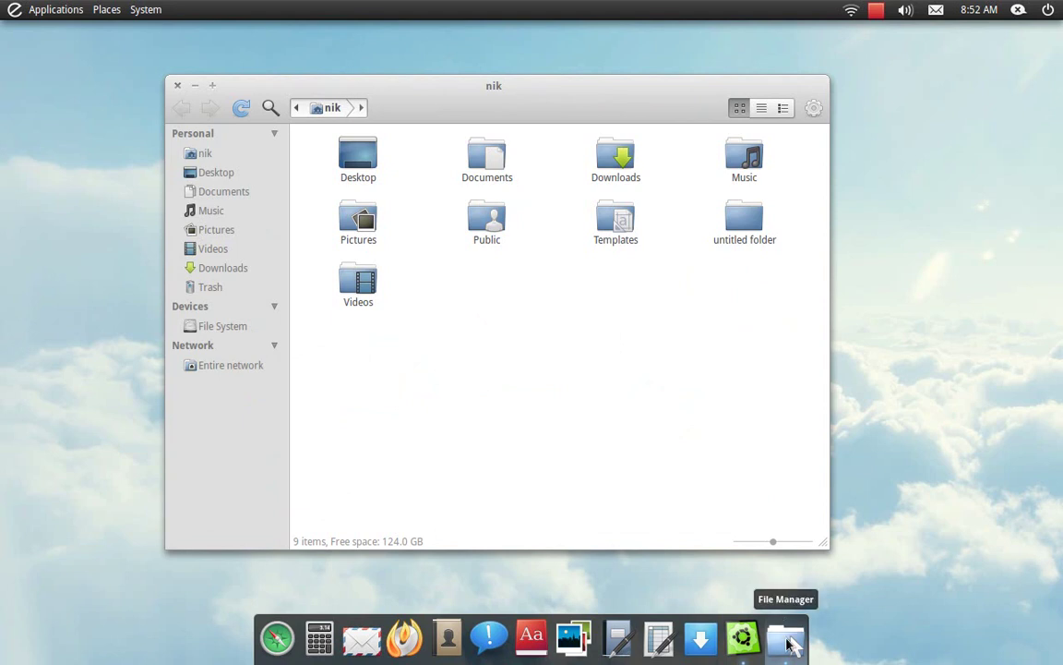
pyautogui.rightClick(789, 630)
pyautogui.click(780, 481)
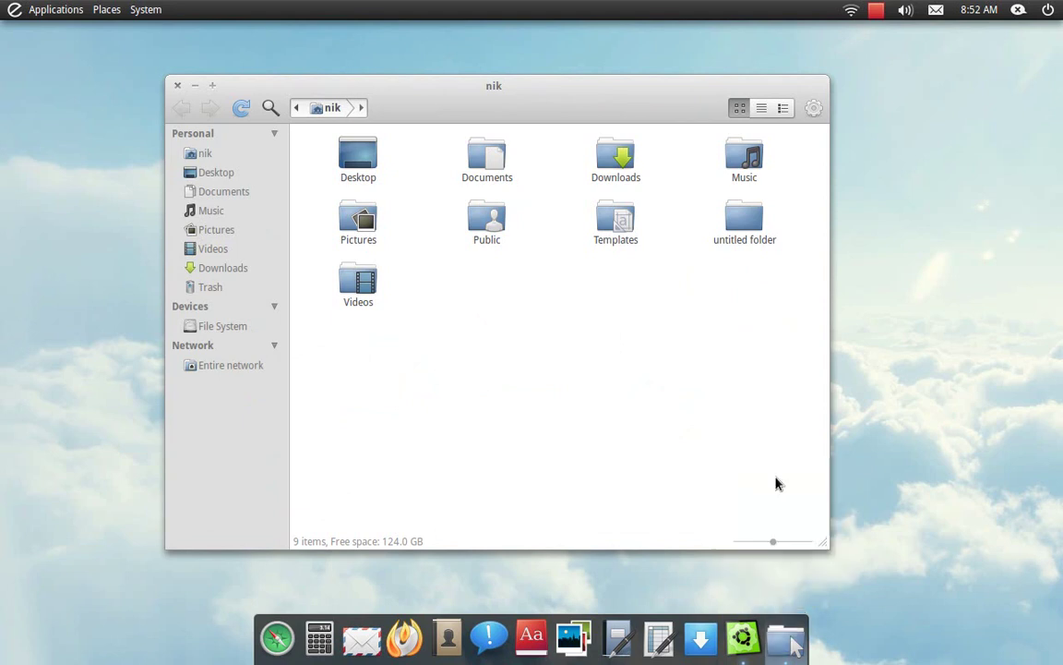
# - Close the home folder window, shift the File Manager launcher left, then drag it off the dock
pyautogui.click(180, 90)
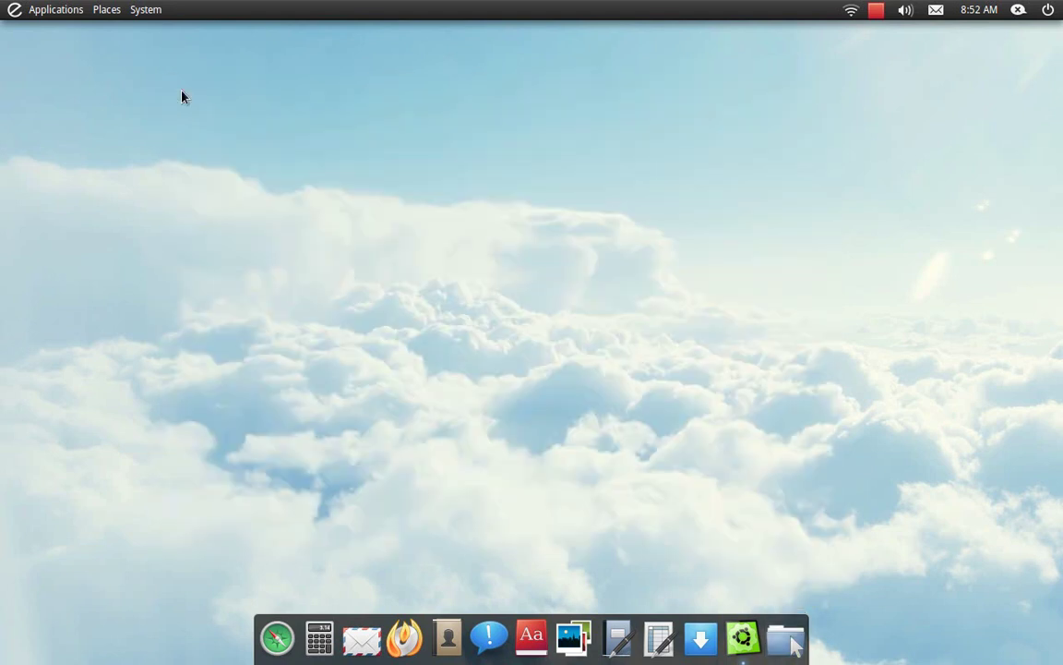
pyautogui.moveTo(786, 636); pyautogui.dragTo(333, 636)
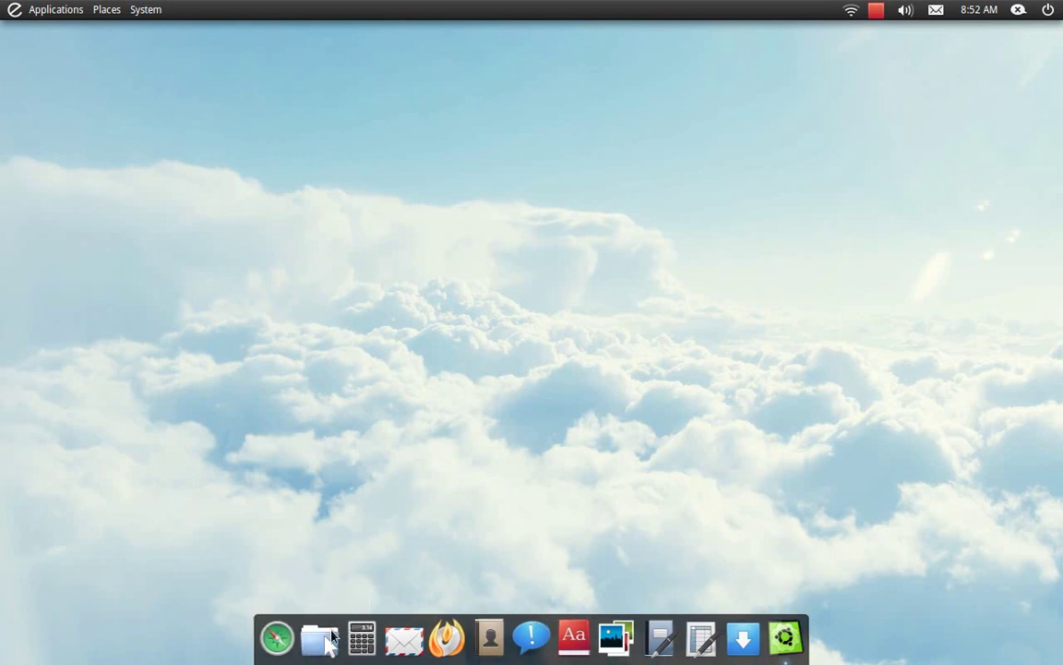
pyautogui.click(332, 637)
pyautogui.moveTo(333, 639); pyautogui.dragTo(225, 174)
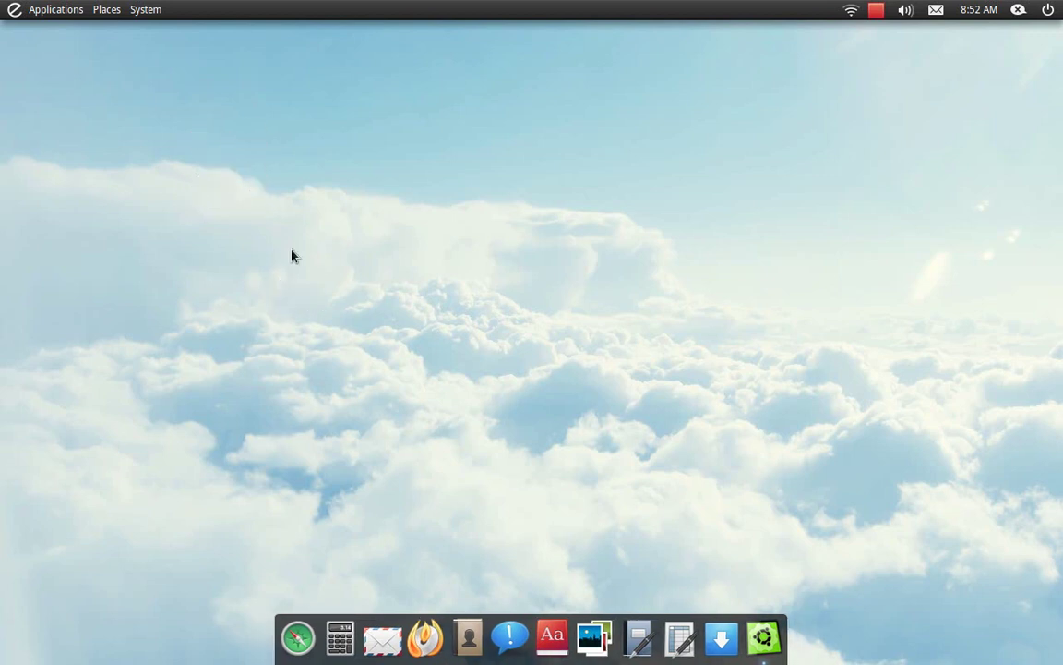